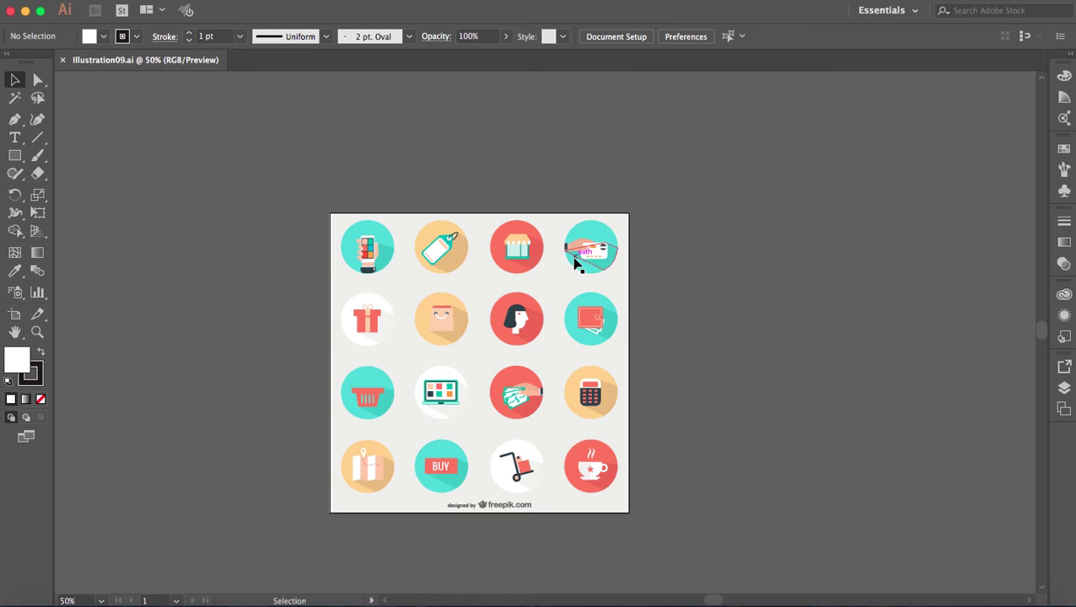
Step: Select the whole grouped sheet of sixteen round icons
{"action": "left_click", "coordinate": [574, 254]}
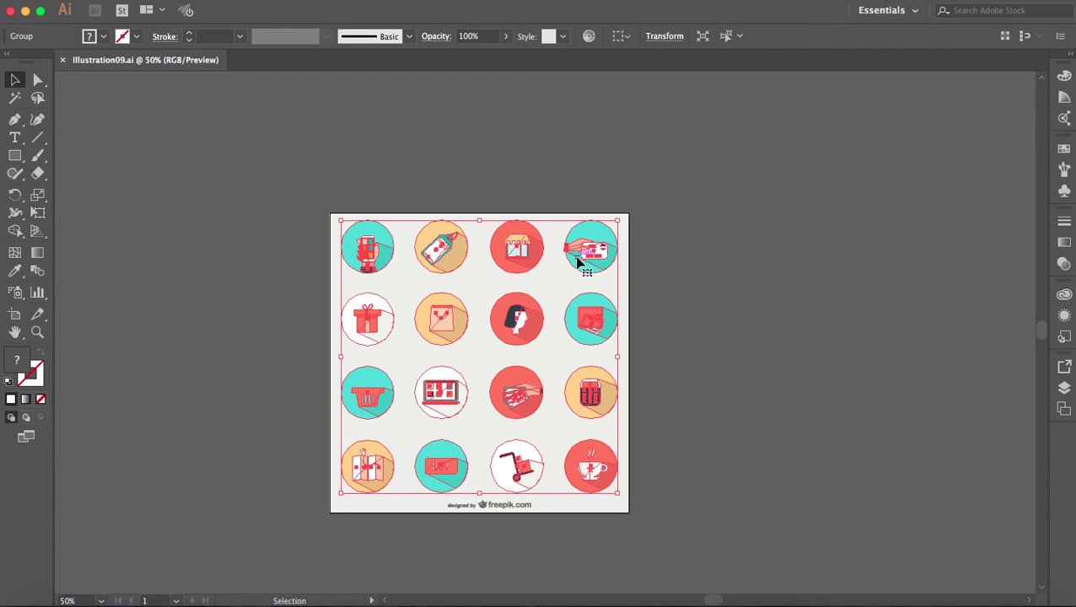
Step: Ungroup the icon sheet into separate icons and clear the selection
{"action": "right_click", "coordinate": [576, 262]}
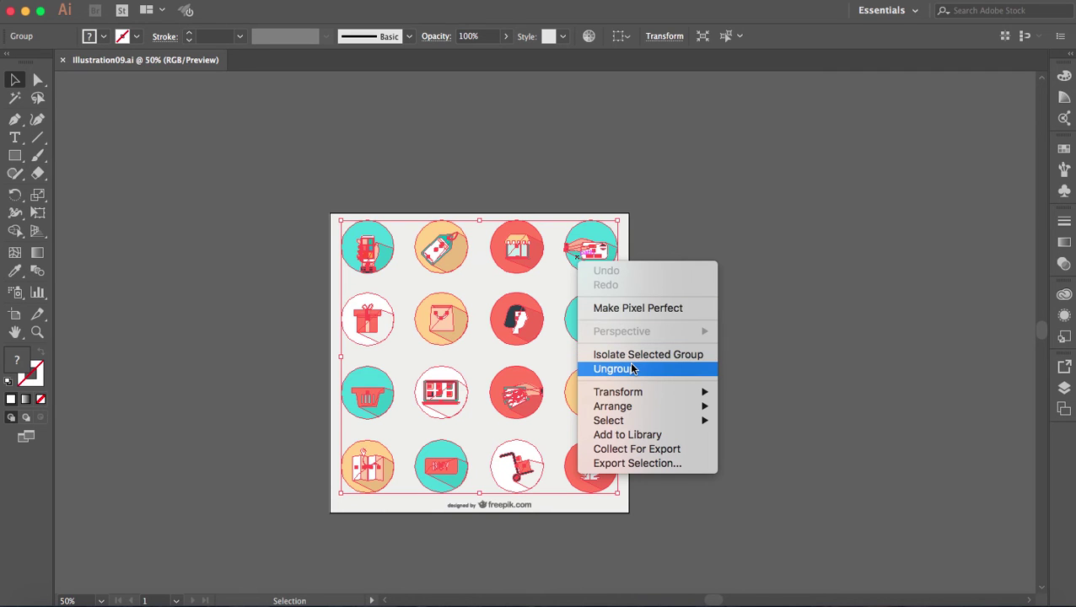
{"action": "left_click", "coordinate": [604, 368]}
{"action": "left_click", "coordinate": [704, 312]}
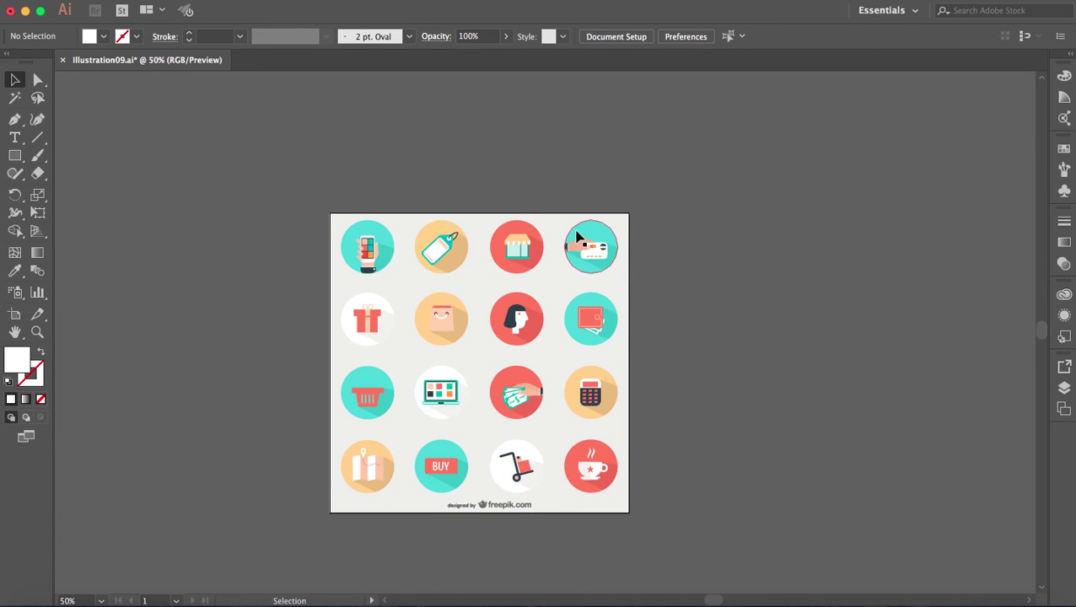
Step: Add the card, woman and bag icons to the Asset Export panel as Assets 1–3
{"action": "left_click", "coordinate": [576, 240]}
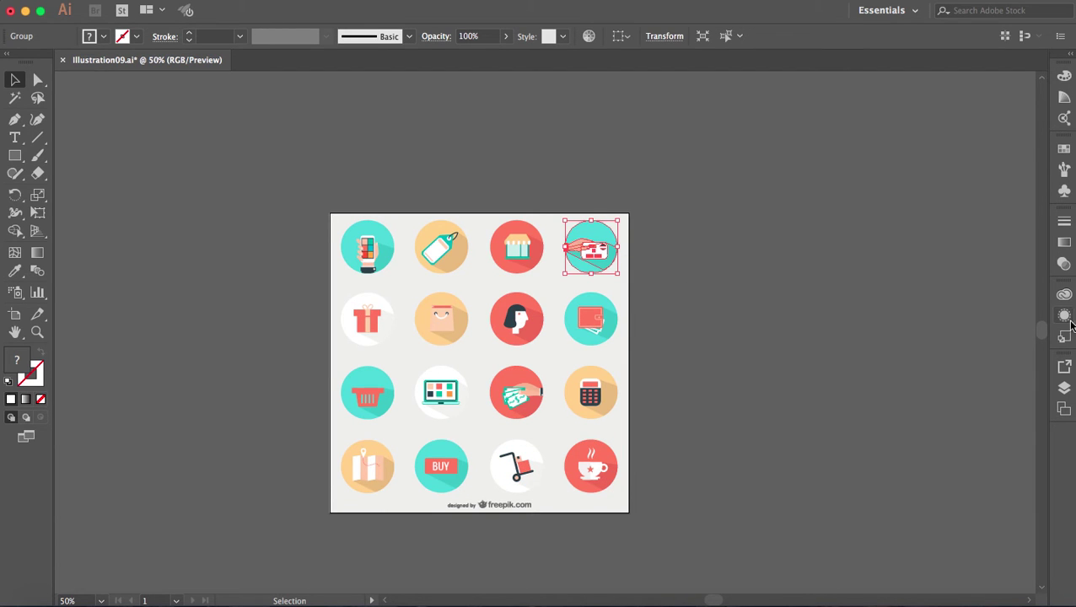
{"action": "left_click", "coordinate": [1061, 372]}
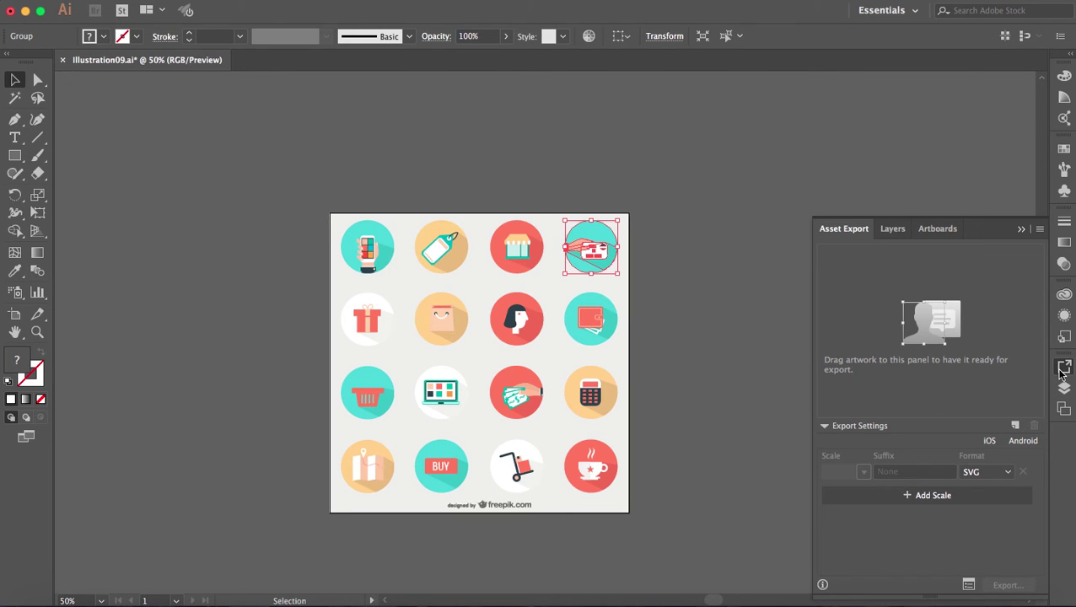
{"action": "left_click_drag", "start_coordinate": [594, 257], "coordinate": [893, 309]}
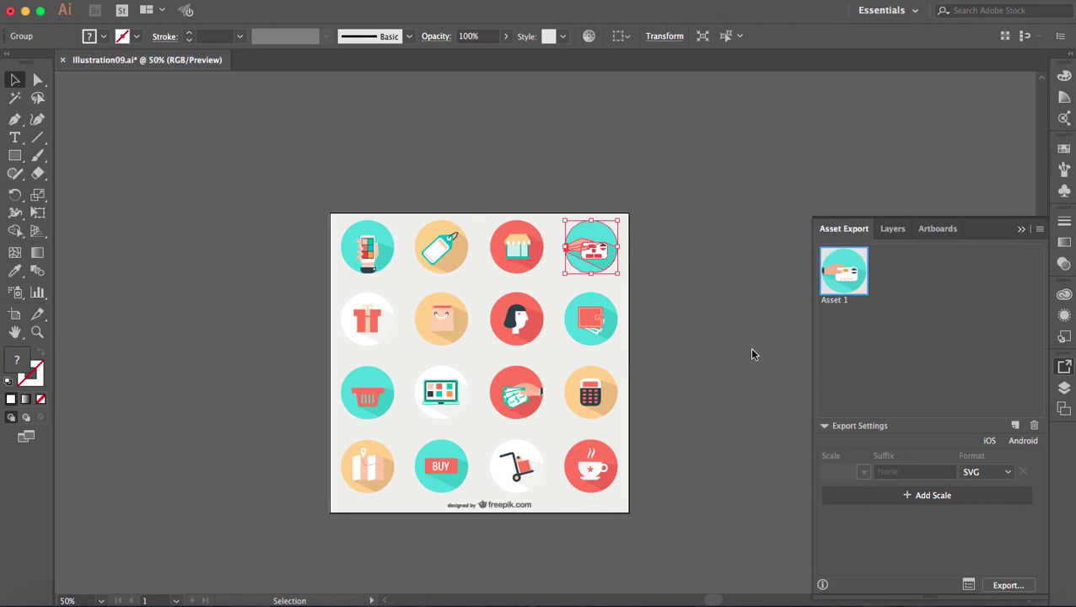
{"action": "left_click", "coordinate": [517, 321]}
{"action": "left_click_drag", "start_coordinate": [518, 322], "coordinate": [926, 283]}
{"action": "left_click_drag", "start_coordinate": [426, 336], "coordinate": [958, 294]}
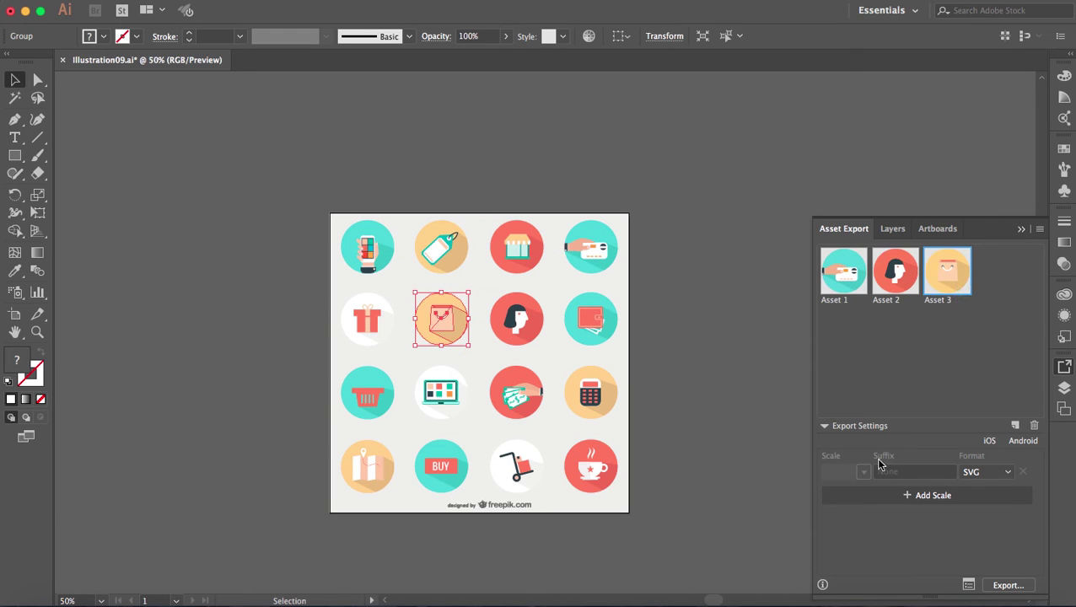
Step: Export the three assets as SVG to the Desktop, replacing Asset 3.svg, and close the panel
{"action": "left_click", "coordinate": [1011, 474]}
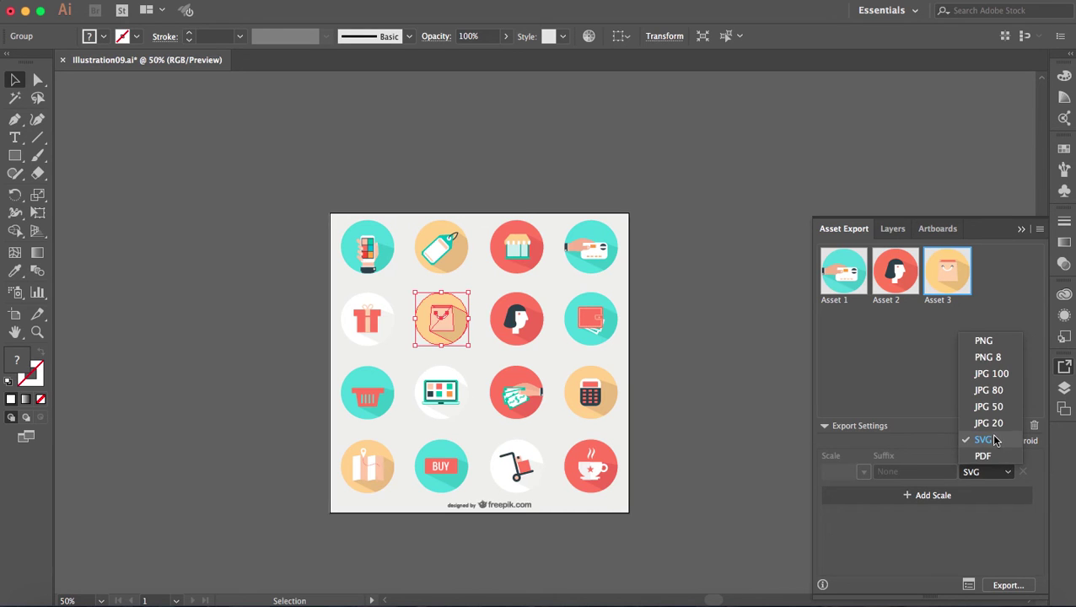
{"action": "left_click", "coordinate": [993, 440]}
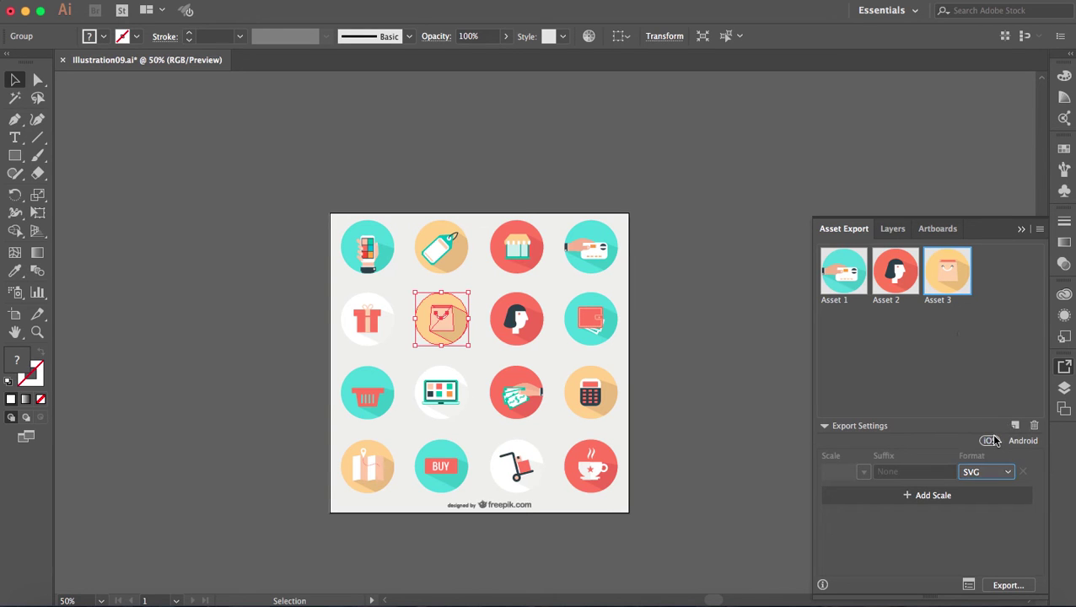
{"action": "left_click", "coordinate": [1008, 585]}
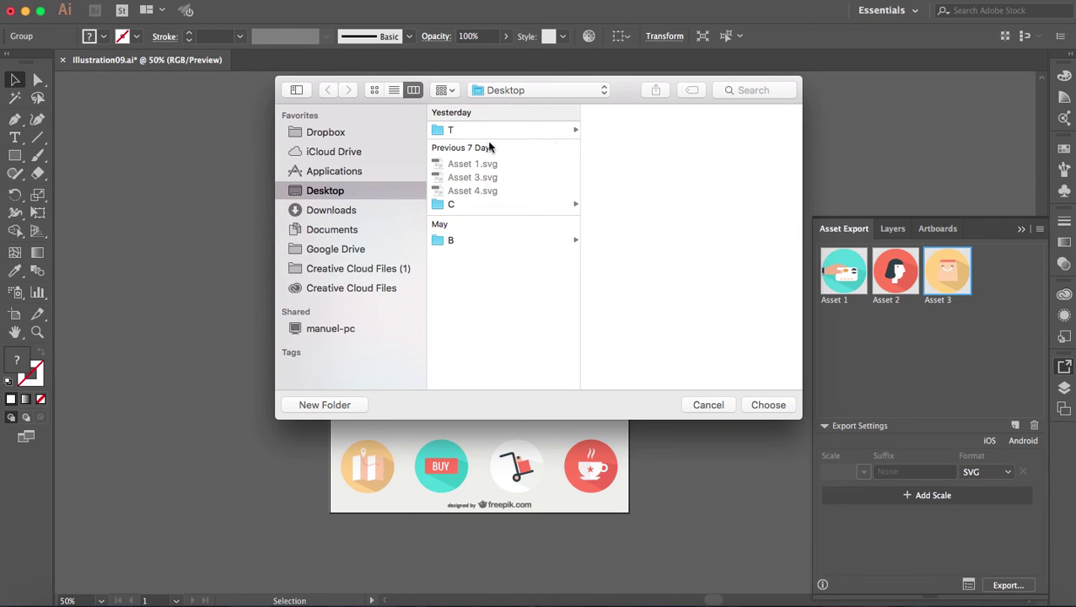
{"action": "left_click", "coordinate": [767, 406]}
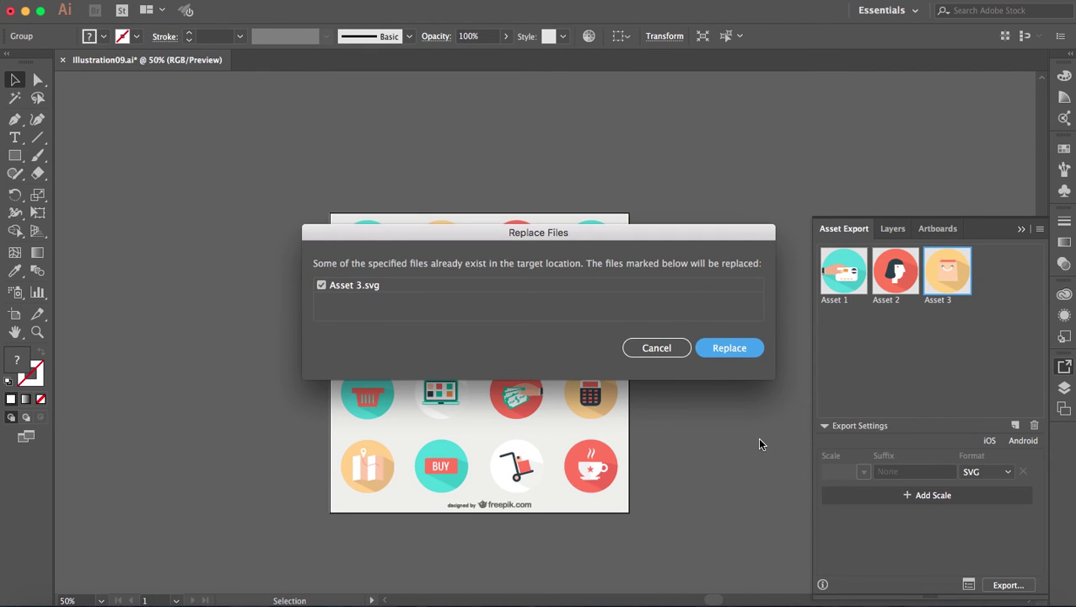
{"action": "key", "text": "Return"}
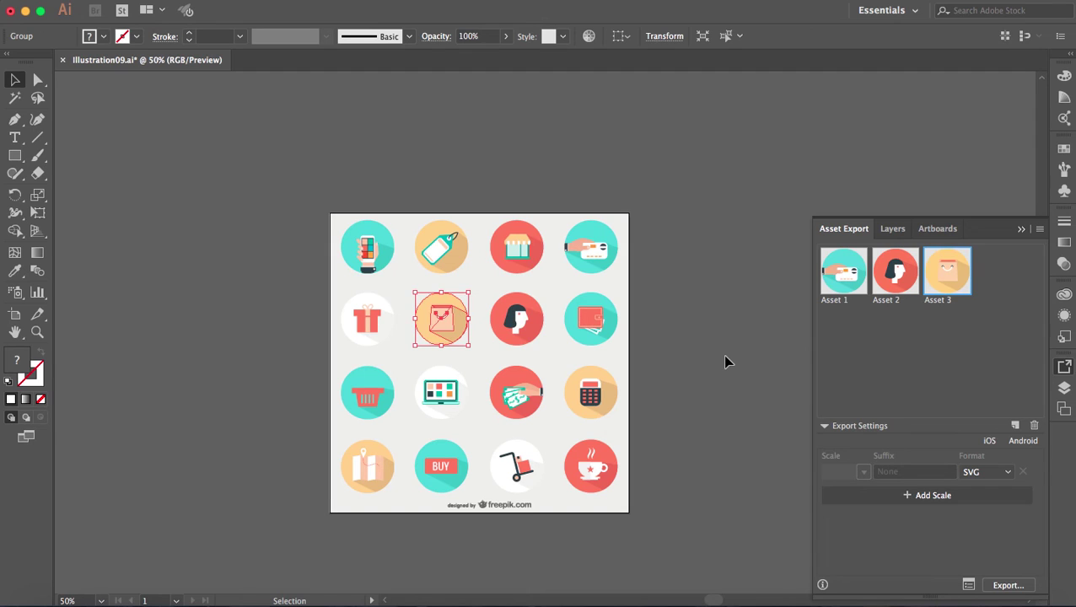
{"action": "left_click", "coordinate": [1021, 229]}
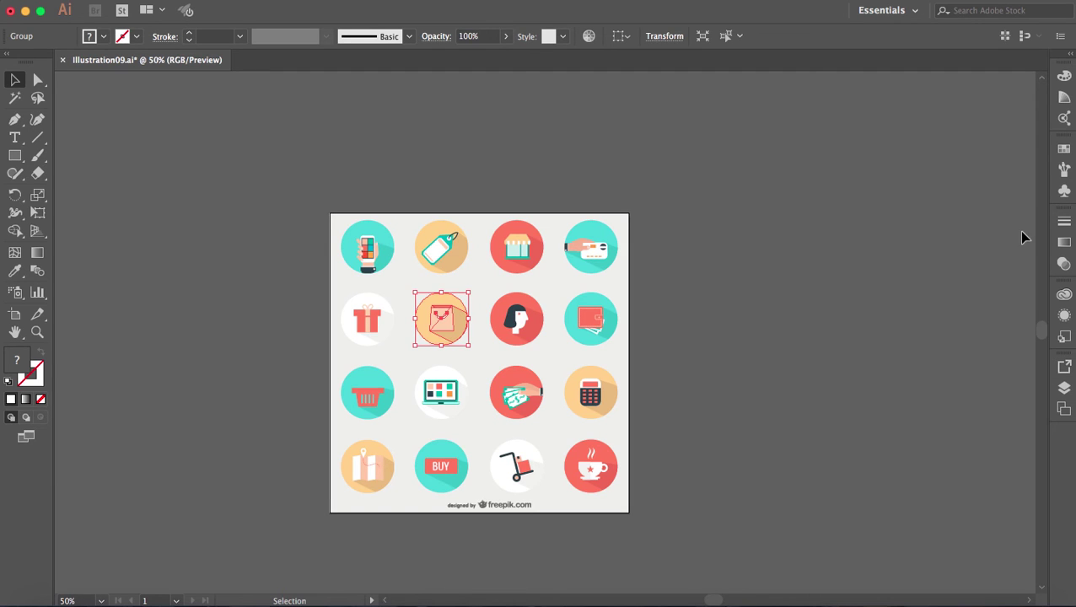
Step: Select the shop icon, open Export Selection with SVG format, then cancel the export
{"action": "left_click", "coordinate": [756, 290]}
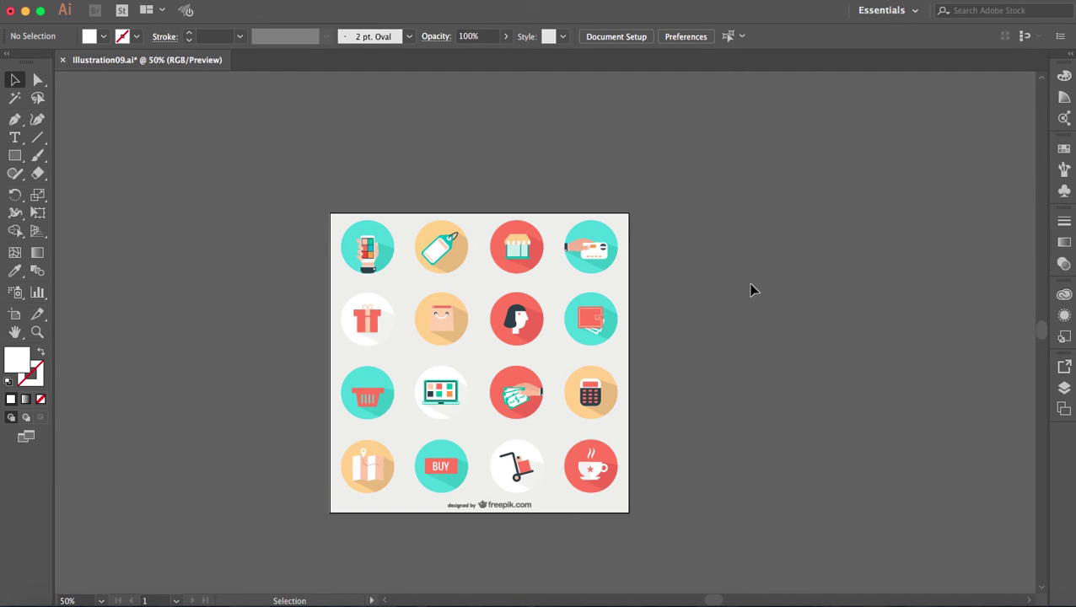
{"action": "left_click", "coordinate": [524, 241]}
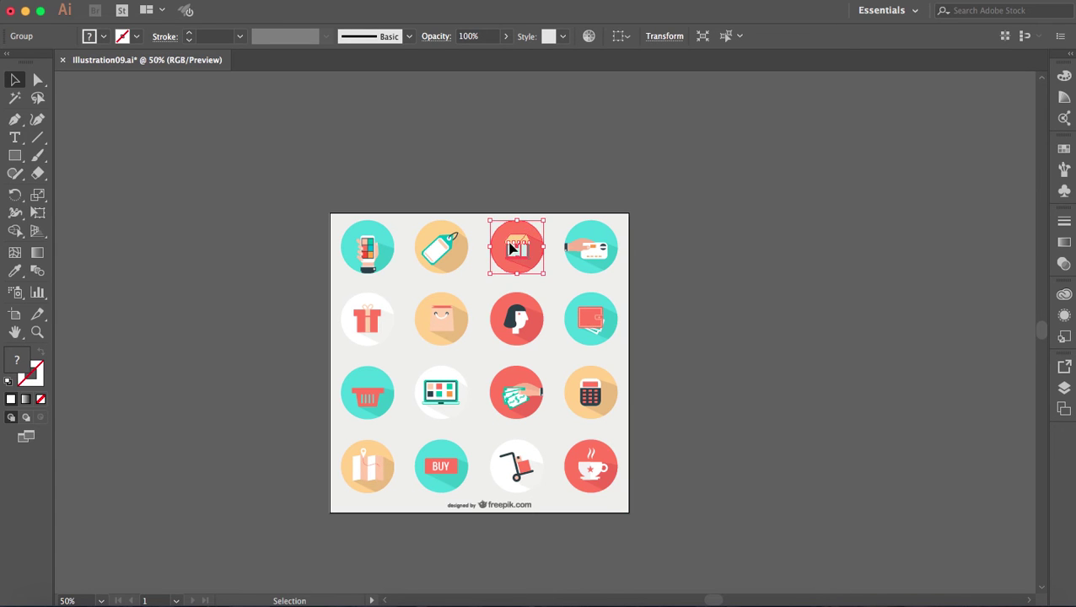
{"action": "right_click", "coordinate": [517, 247]}
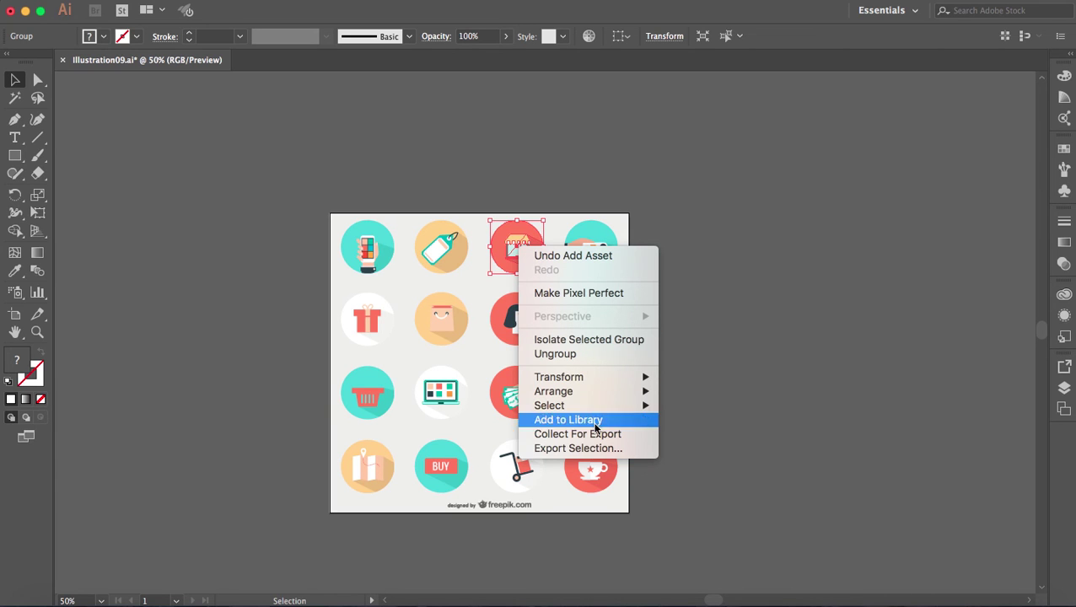
{"action": "left_click", "coordinate": [597, 448]}
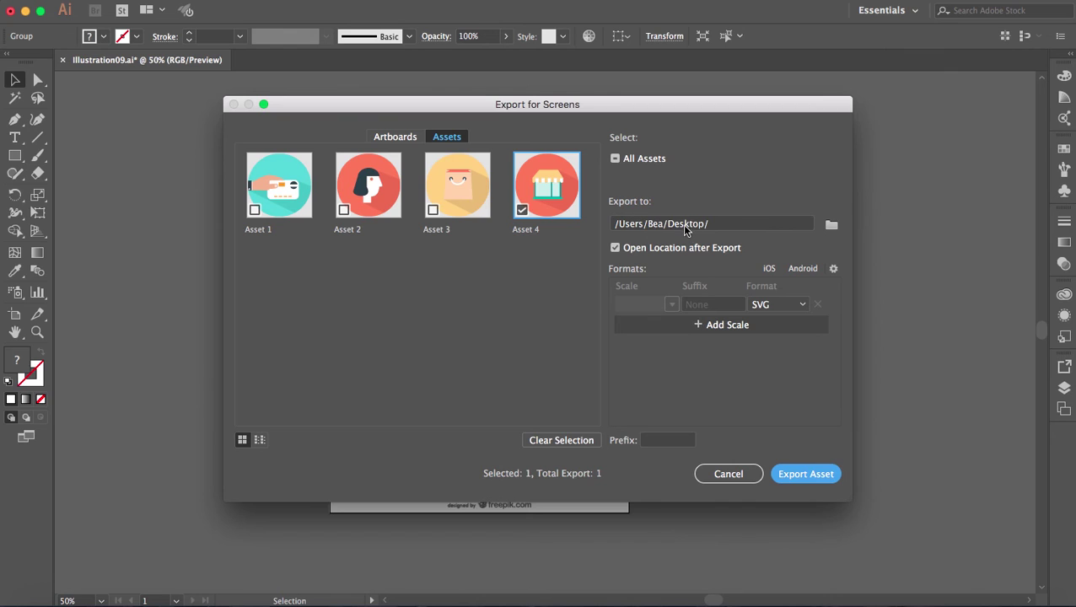
{"action": "left_click", "coordinate": [803, 305]}
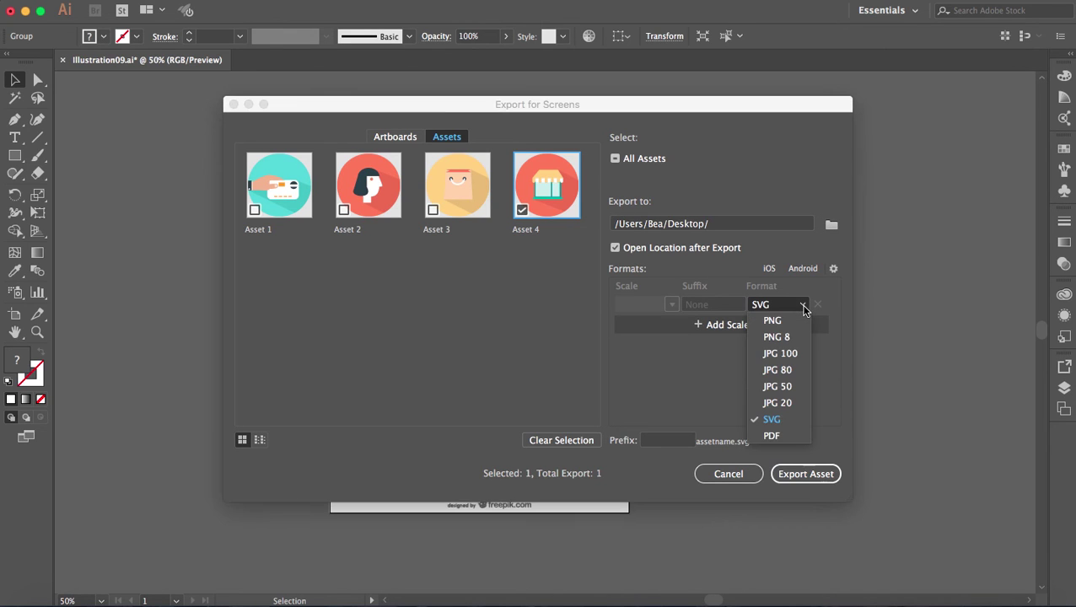
{"action": "left_click", "coordinate": [846, 334]}
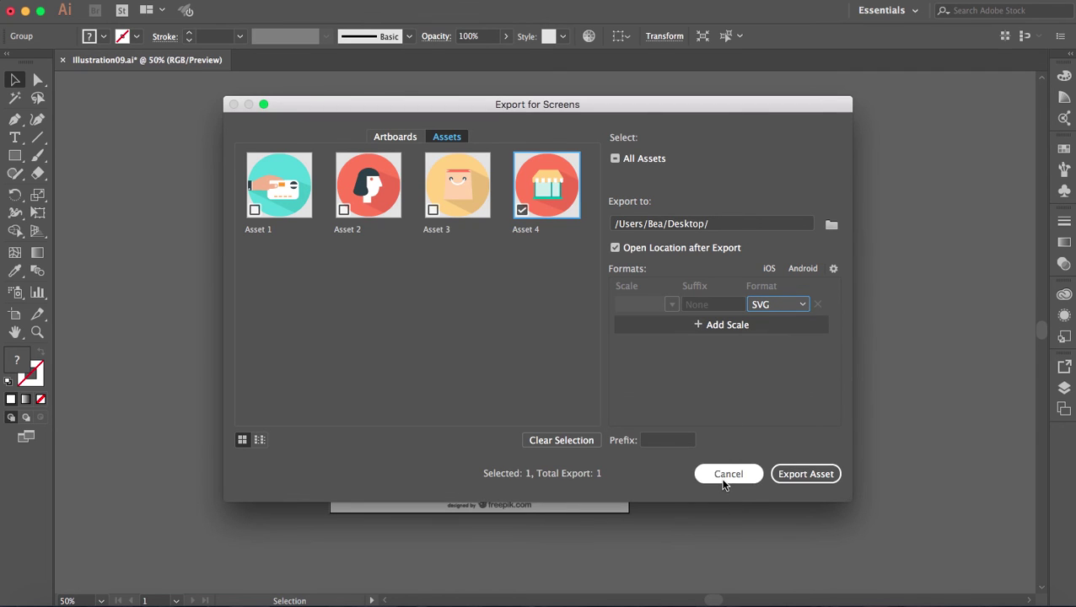
{"action": "left_click", "coordinate": [725, 475]}
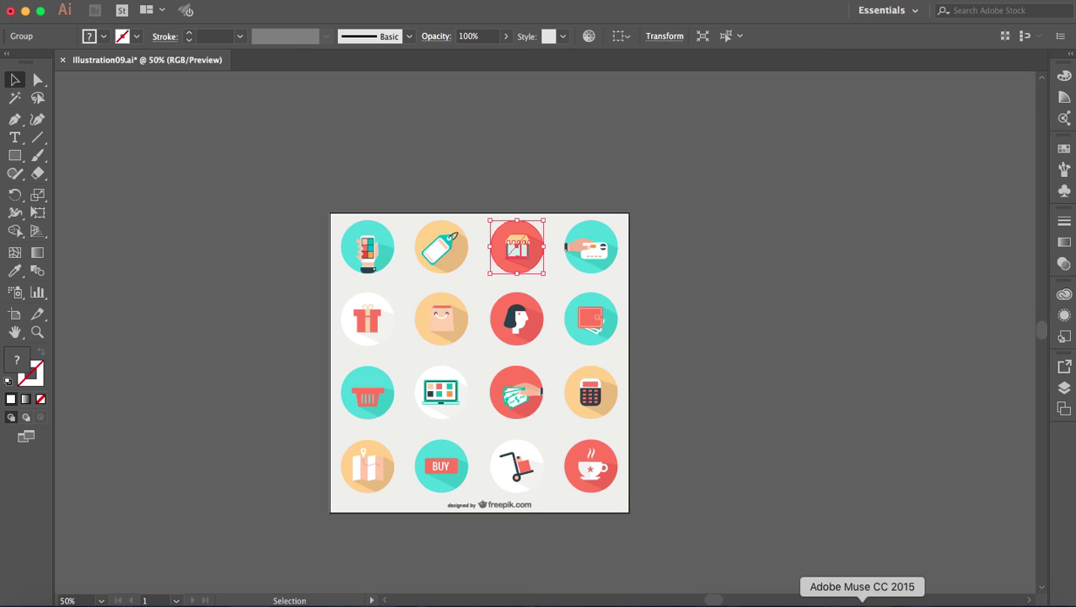
Step: Drag Asset 1.svg, Asset 3.svg and Asset 4.svg from the desktop onto the Muse page
{"action": "left_click", "coordinate": [862, 604]}
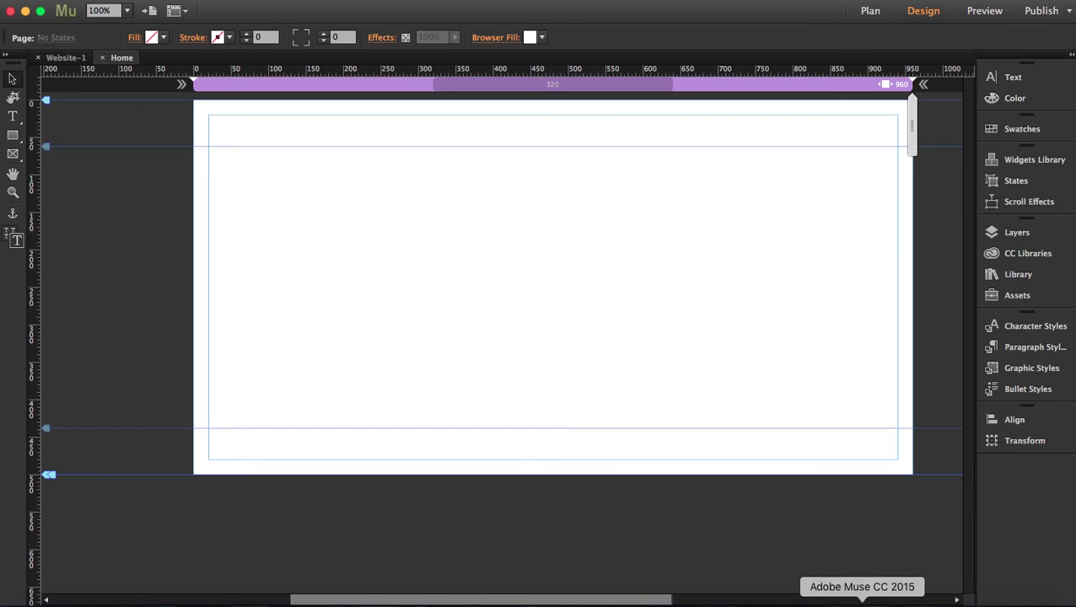
{"action": "key", "text": "F11"}
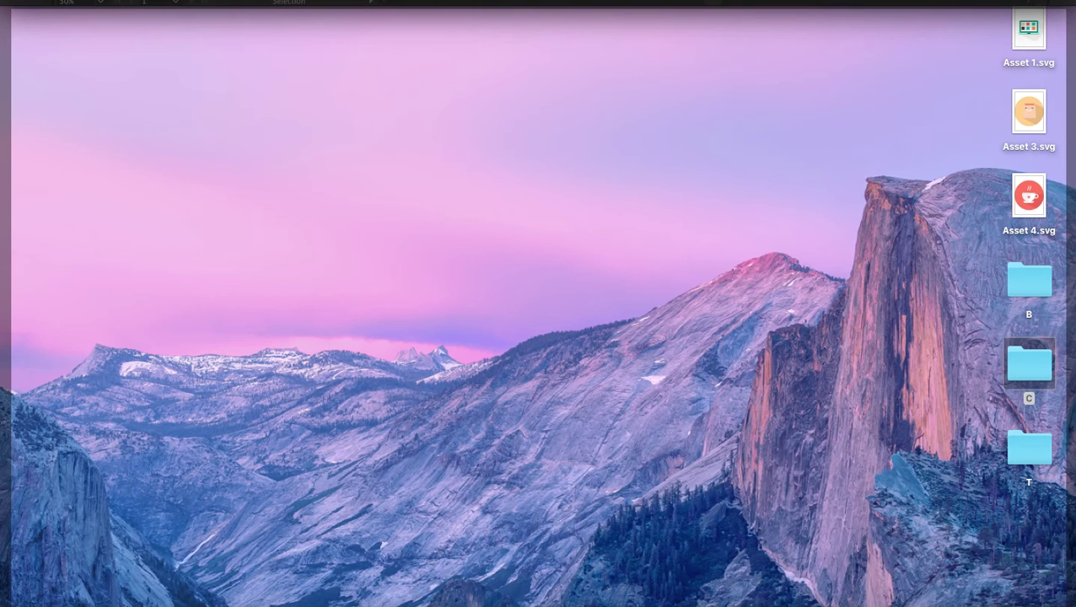
{"action": "left_click_drag", "start_coordinate": [989, 37], "coordinate": [1016, 206]}
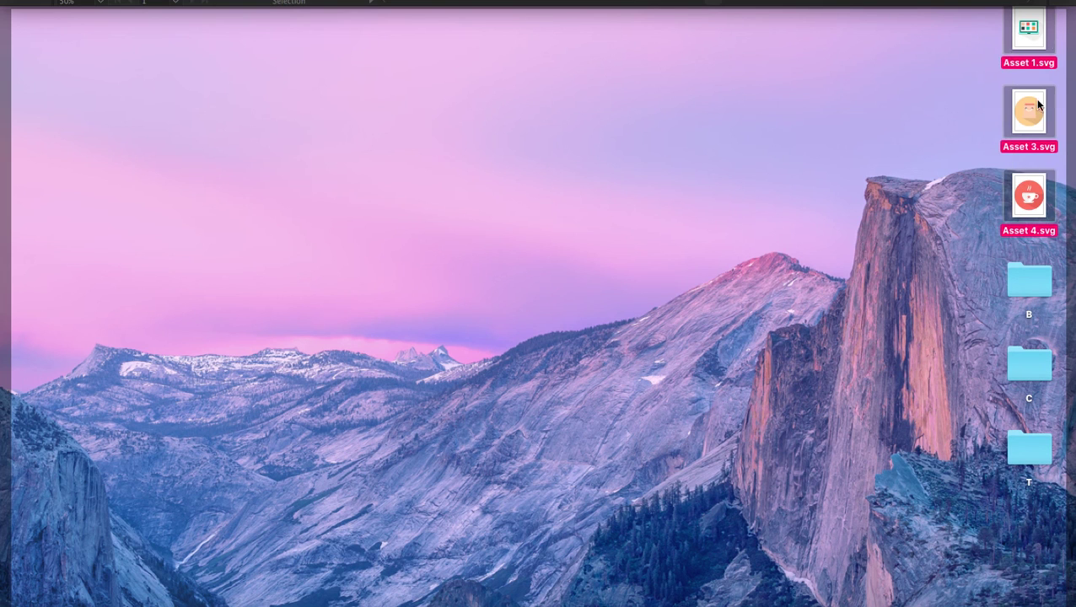
{"action": "left_click_drag", "start_coordinate": [1032, 29], "coordinate": [507, 174]}
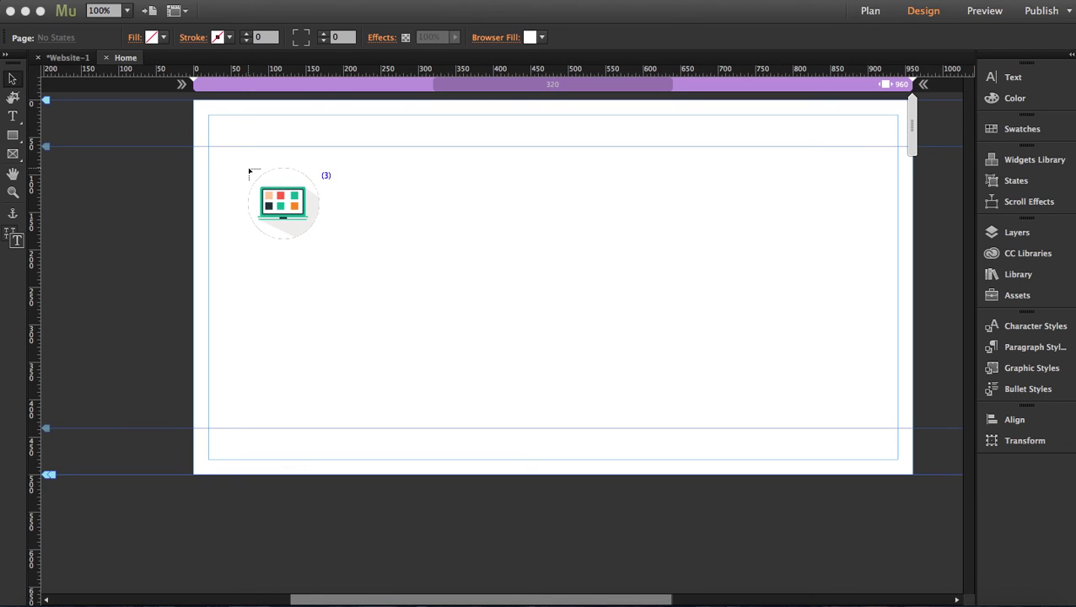
Step: Place the laptop icon, a bag about 275 px wide, and a coffee cup shrunk to 80 × 80 px
{"action": "left_click", "coordinate": [248, 169]}
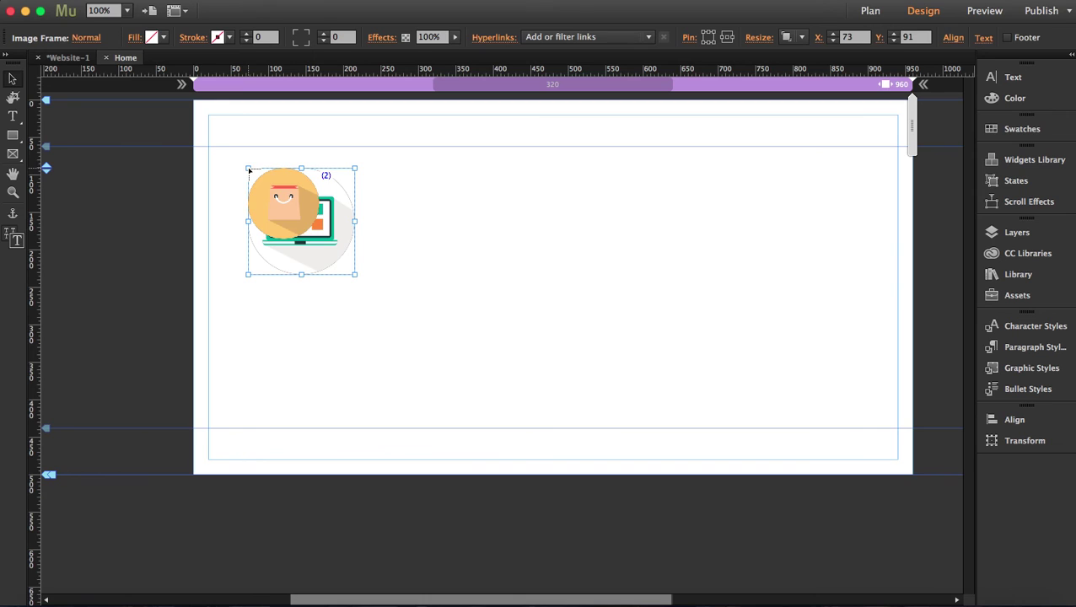
{"action": "left_click", "coordinate": [384, 170]}
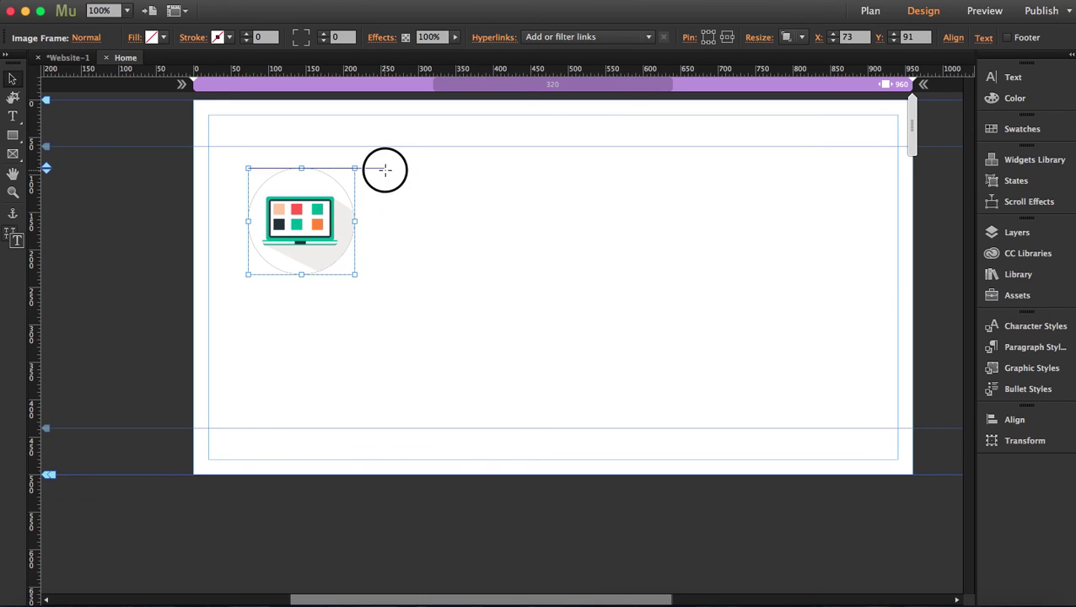
{"action": "left_click_drag", "start_coordinate": [384, 171], "coordinate": [634, 417]}
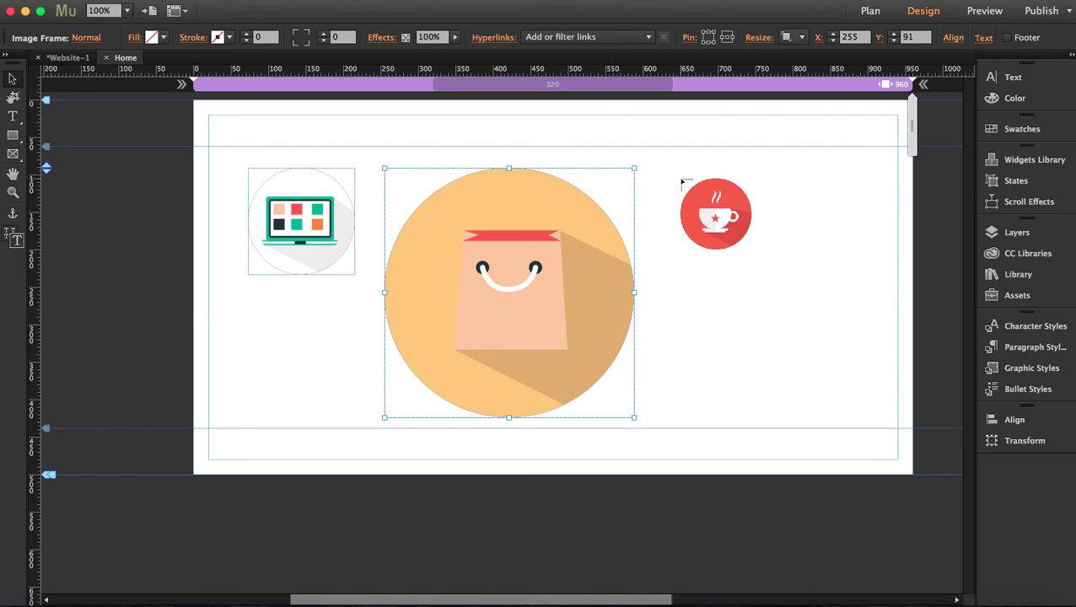
{"action": "left_click", "coordinate": [681, 178]}
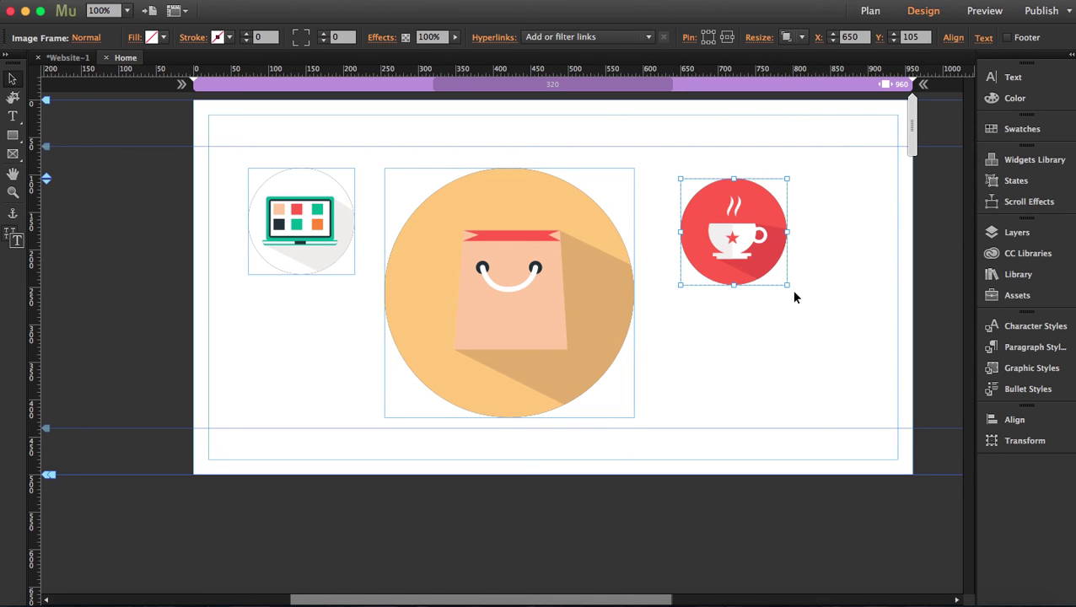
{"action": "left_click_drag", "start_coordinate": [786, 285], "coordinate": [718, 241]}
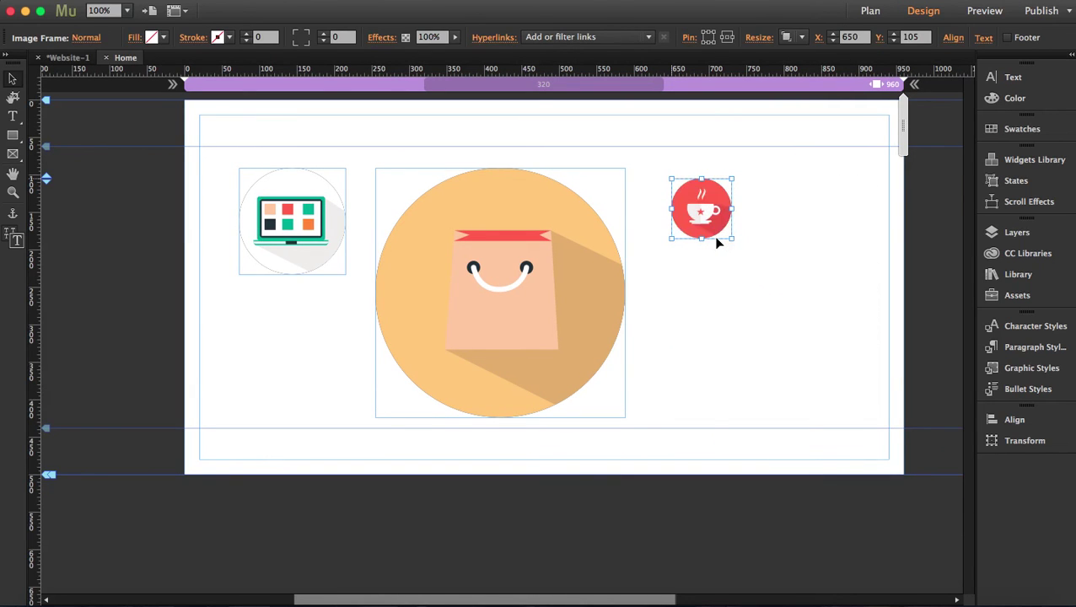